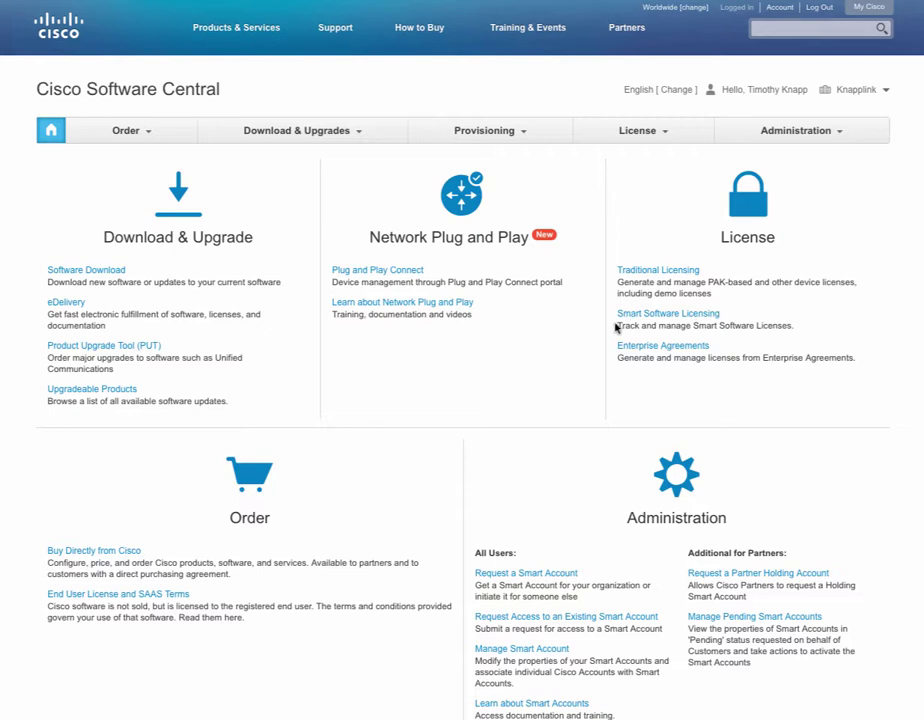
- Open the Inventory, switch to the DEFAULT virtual account and list its licenses
click(715, 314)
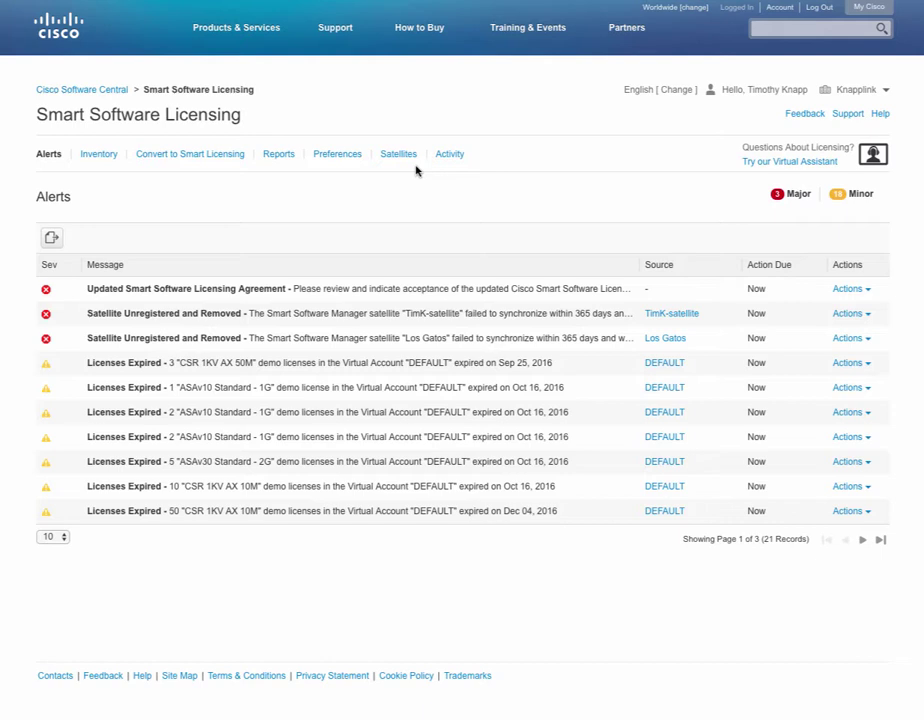
click(104, 157)
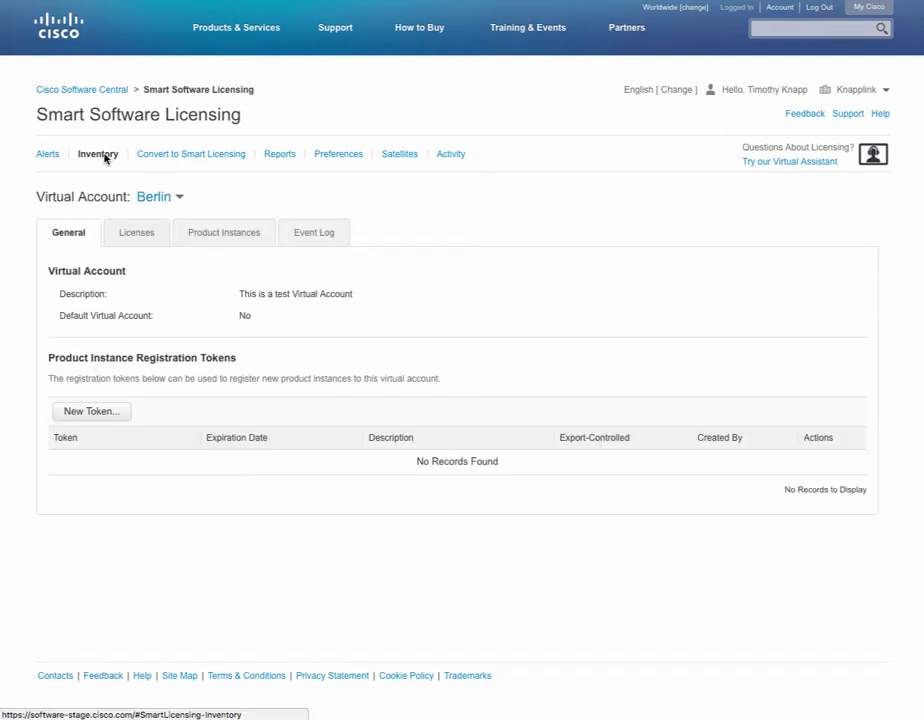
click(173, 199)
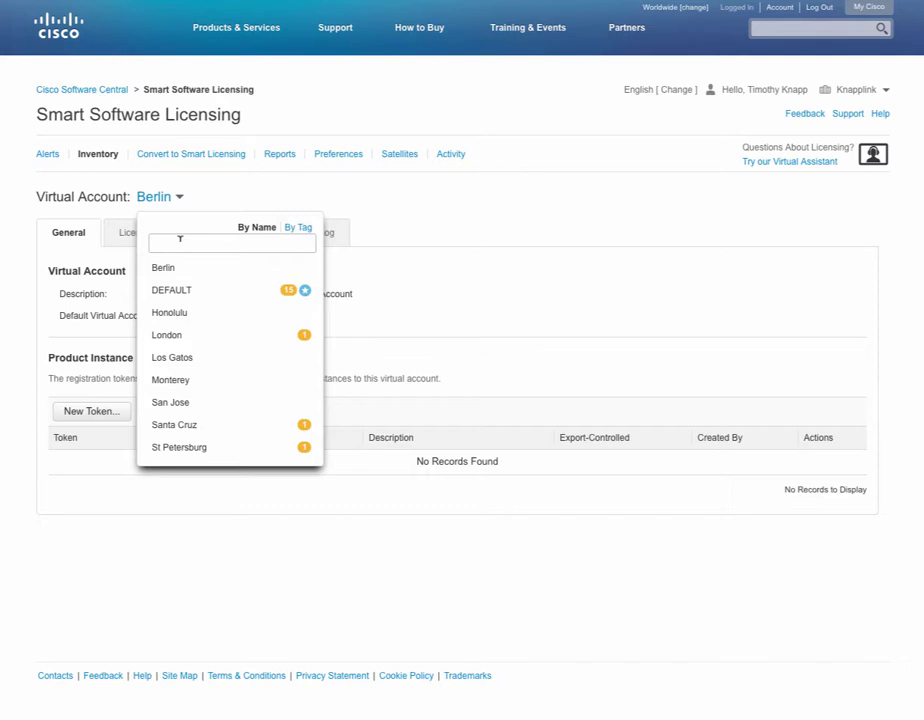
click(180, 240)
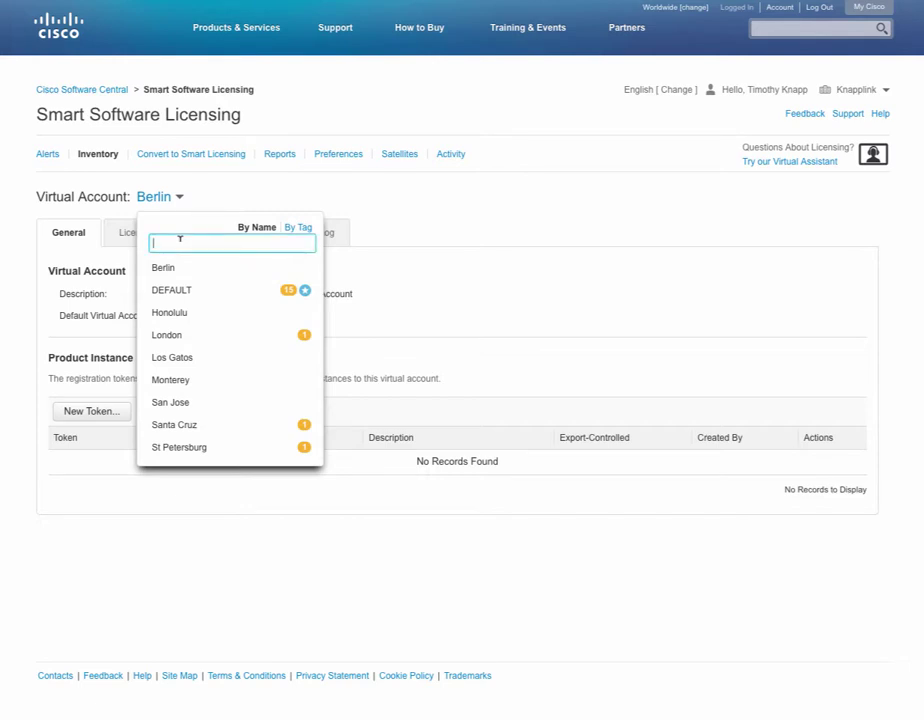
text(default)
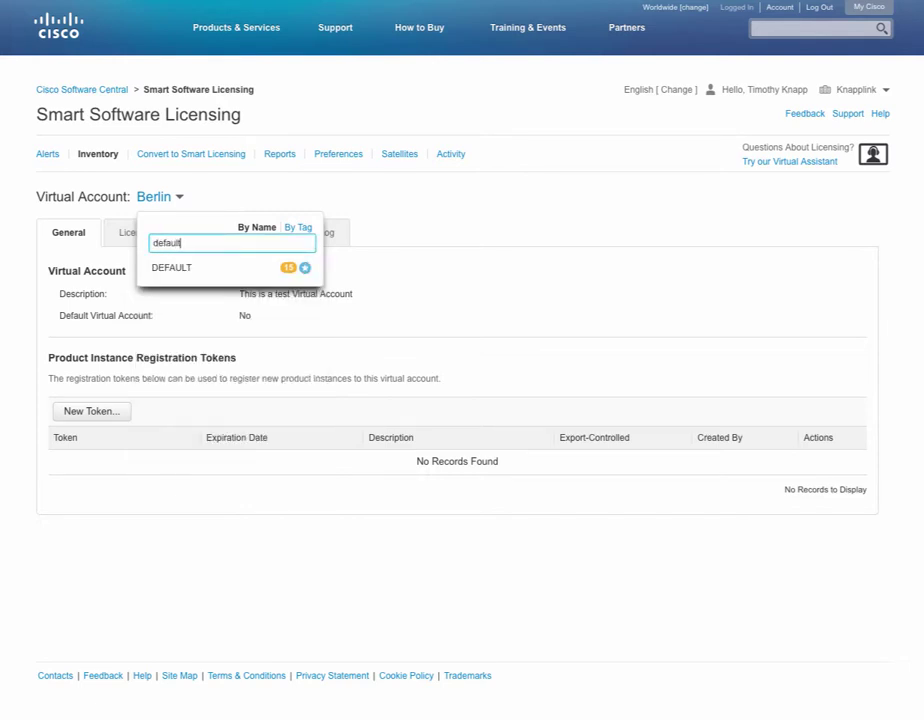
click(172, 268)
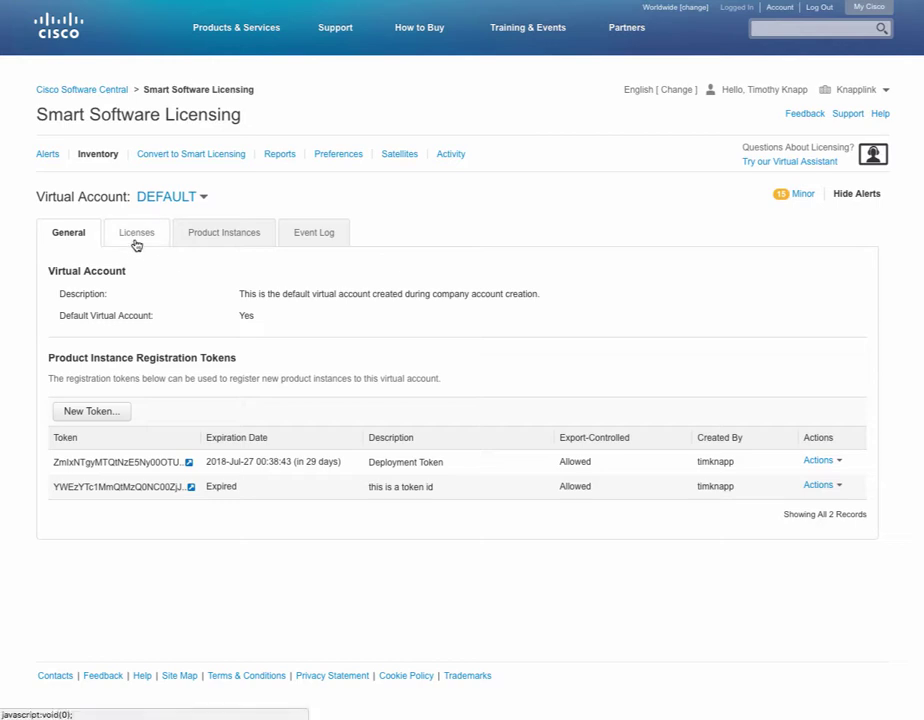
click(136, 238)
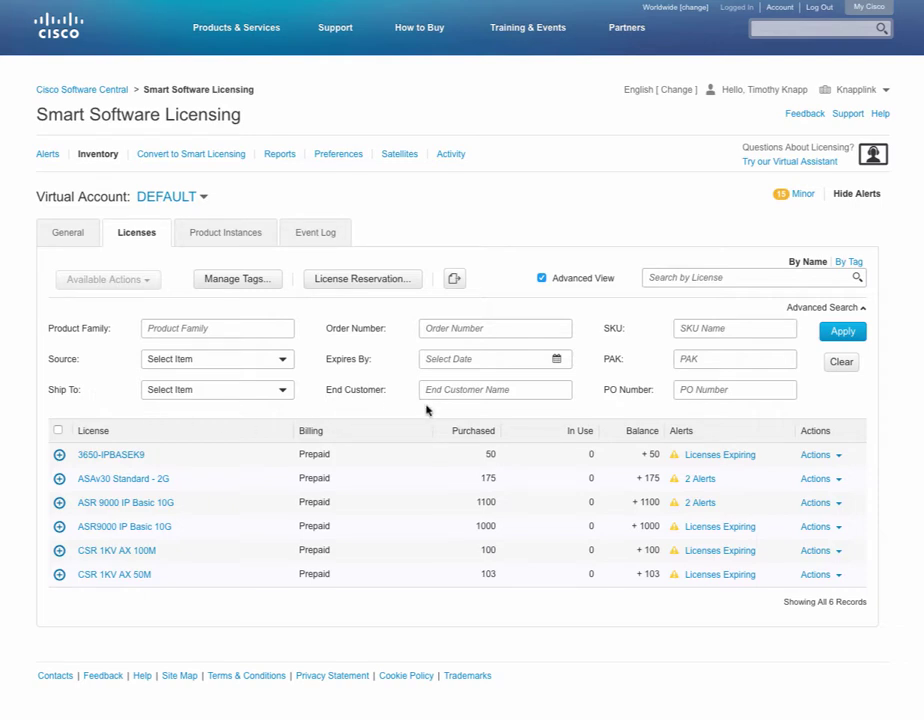
click(840, 309)
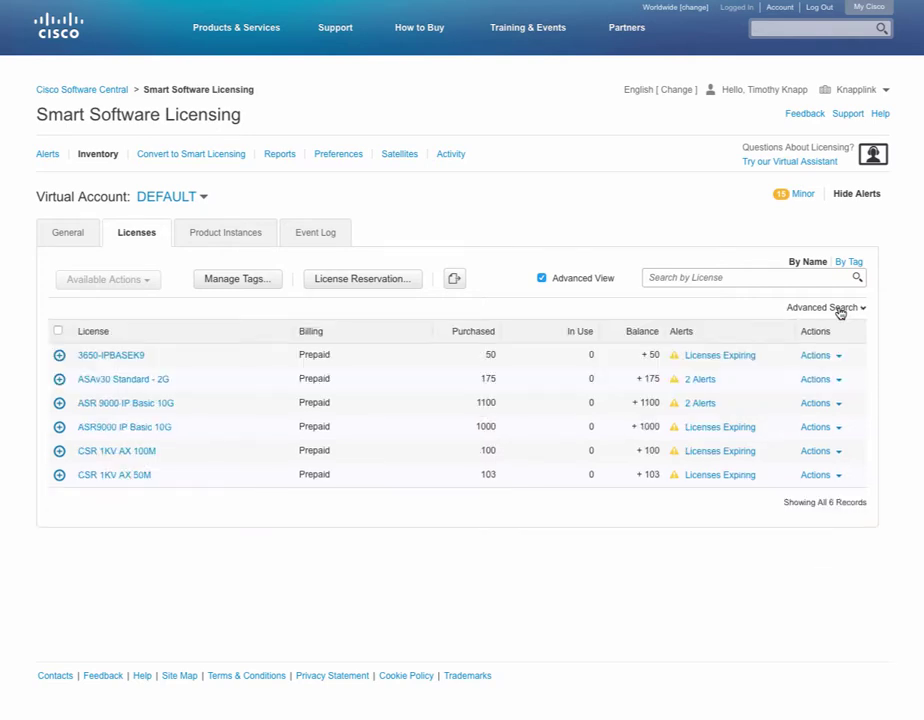
click(840, 309)
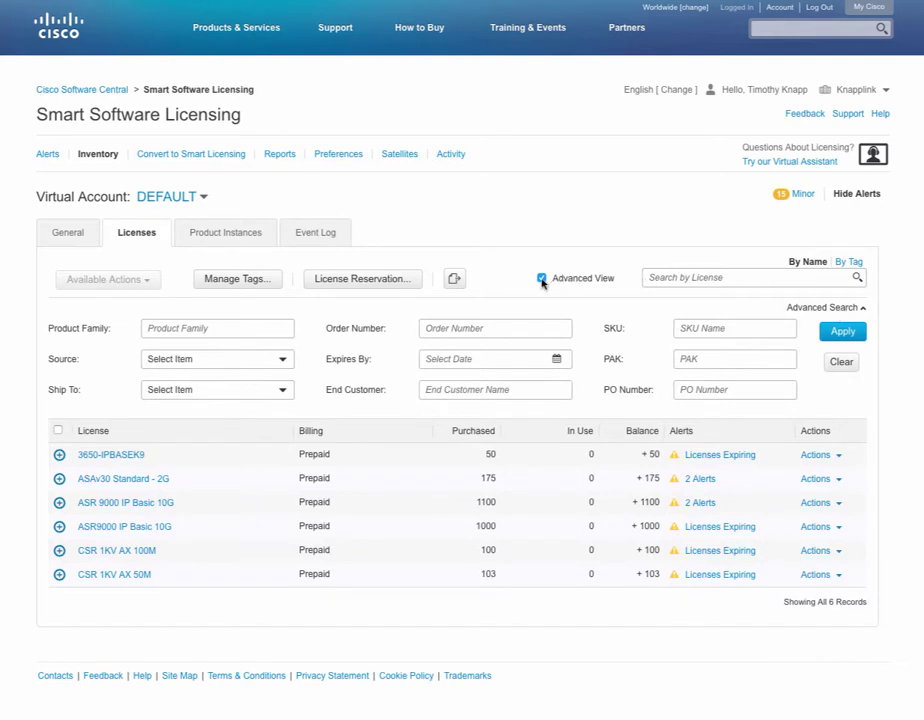
click(541, 278)
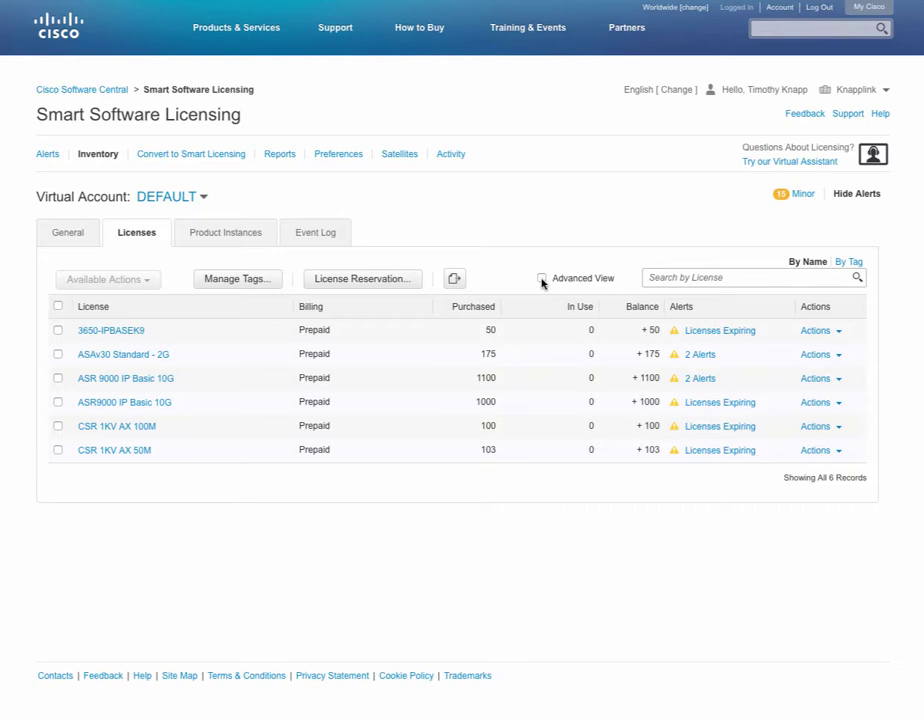
click(541, 278)
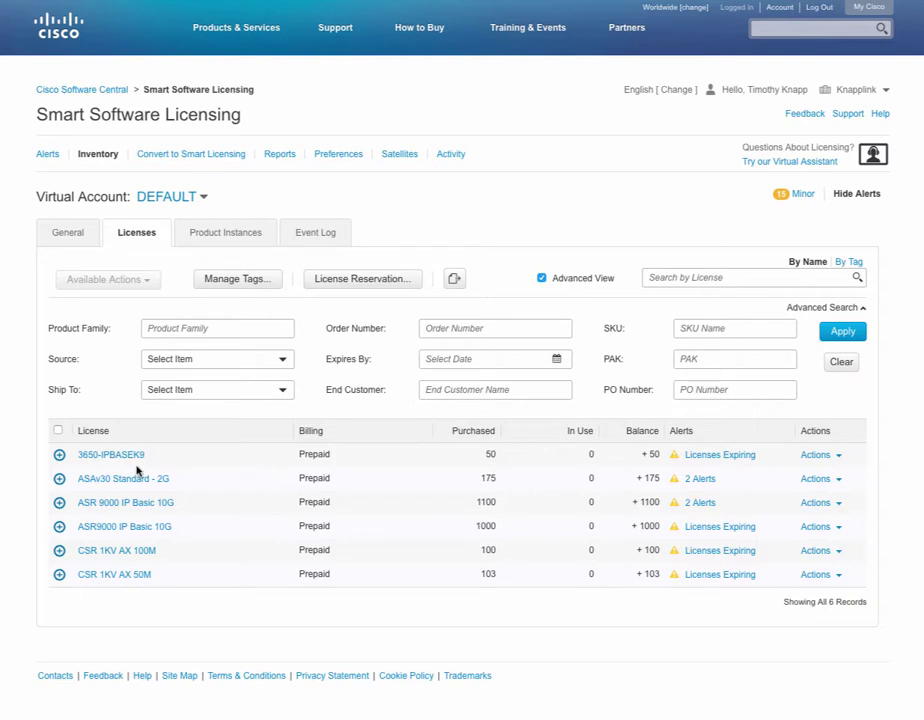
- Expand 3650-IPBASEK9 and ASAv30 Standard - 2G, select the 3650-IPBASEK9 Manual Entry line, and show Available Actions
click(59, 455)
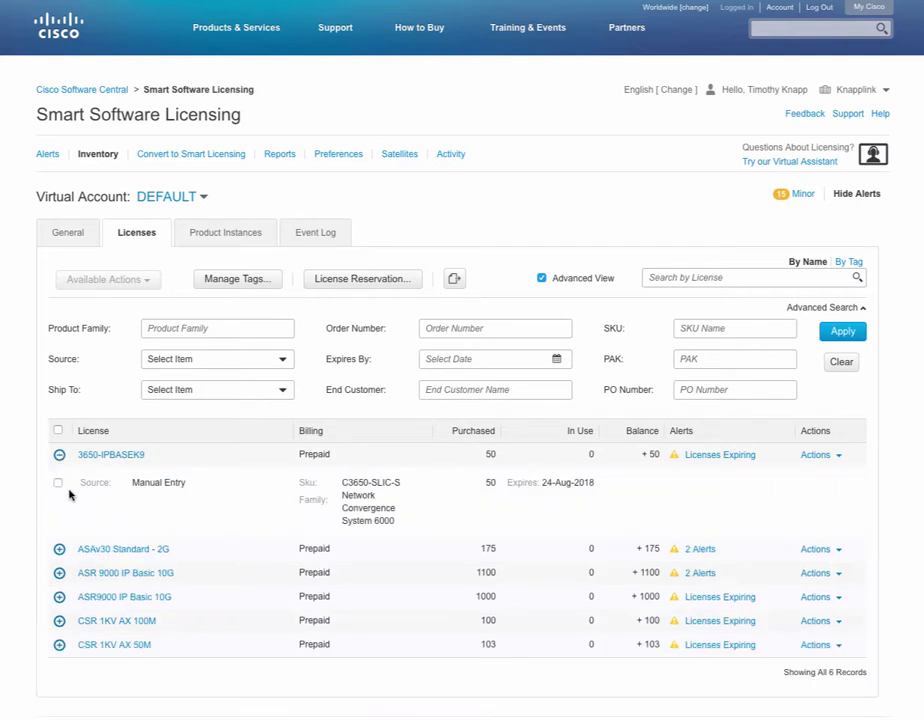
click(60, 550)
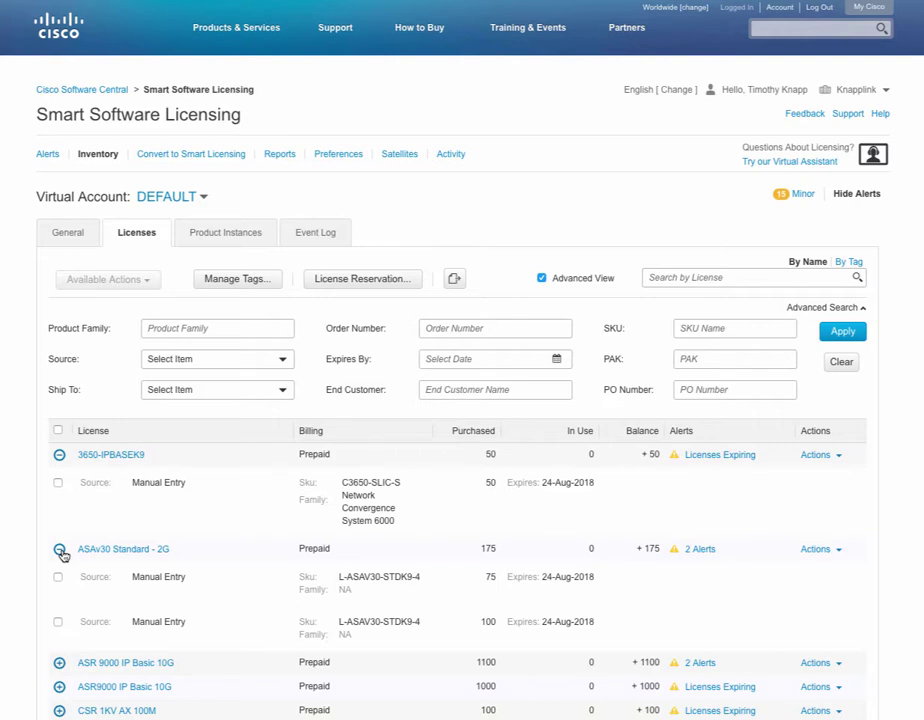
click(57, 483)
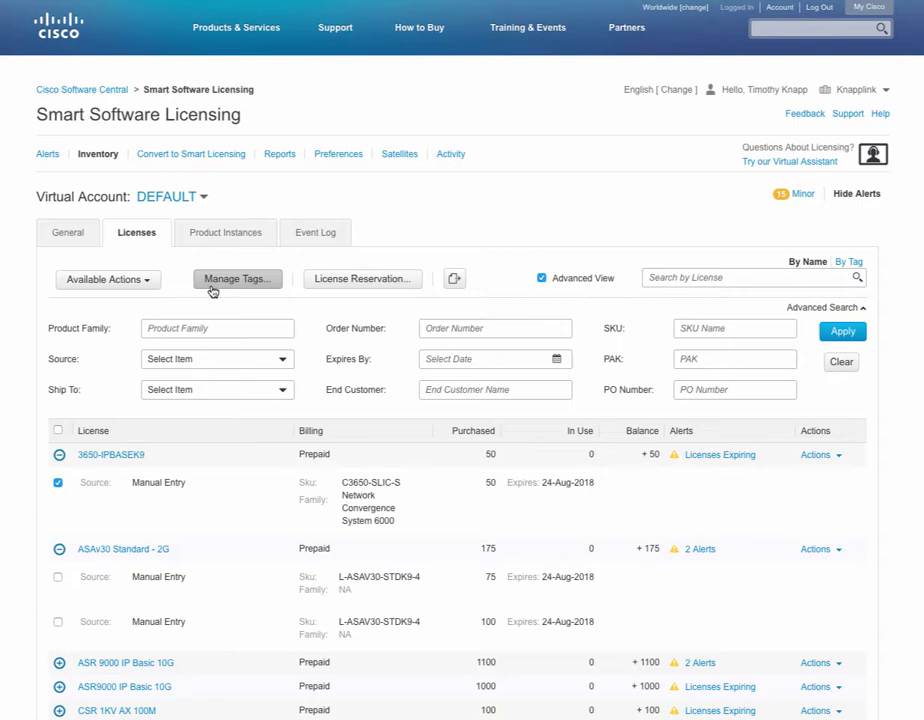
click(134, 285)
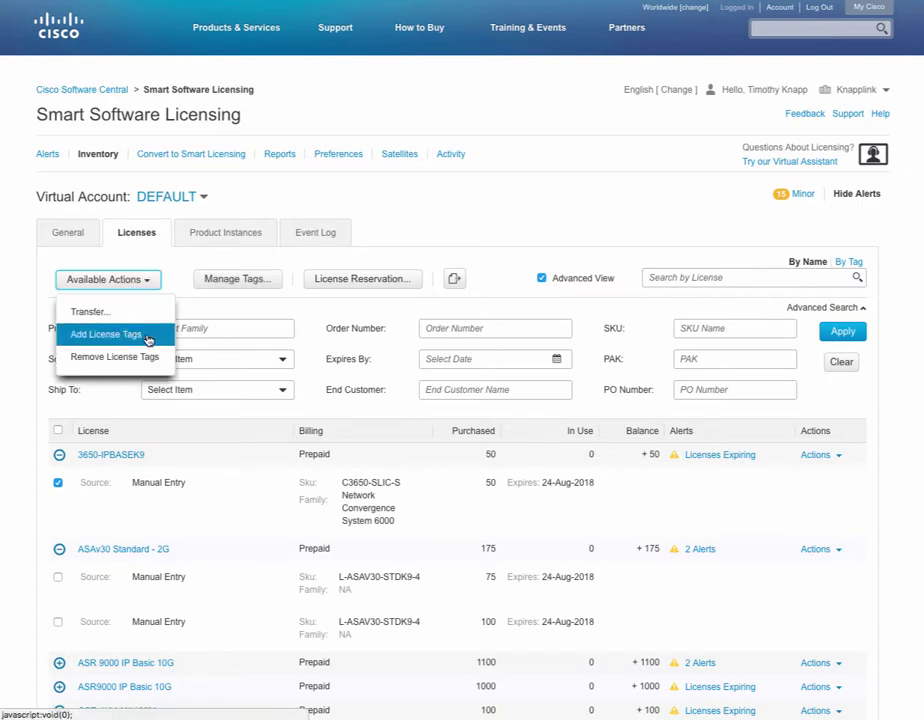
- Tag the 3650-IPBASEK9 line with a new CUSTOMER 1 tag, then also select the first ASAv30 line
click(148, 337)
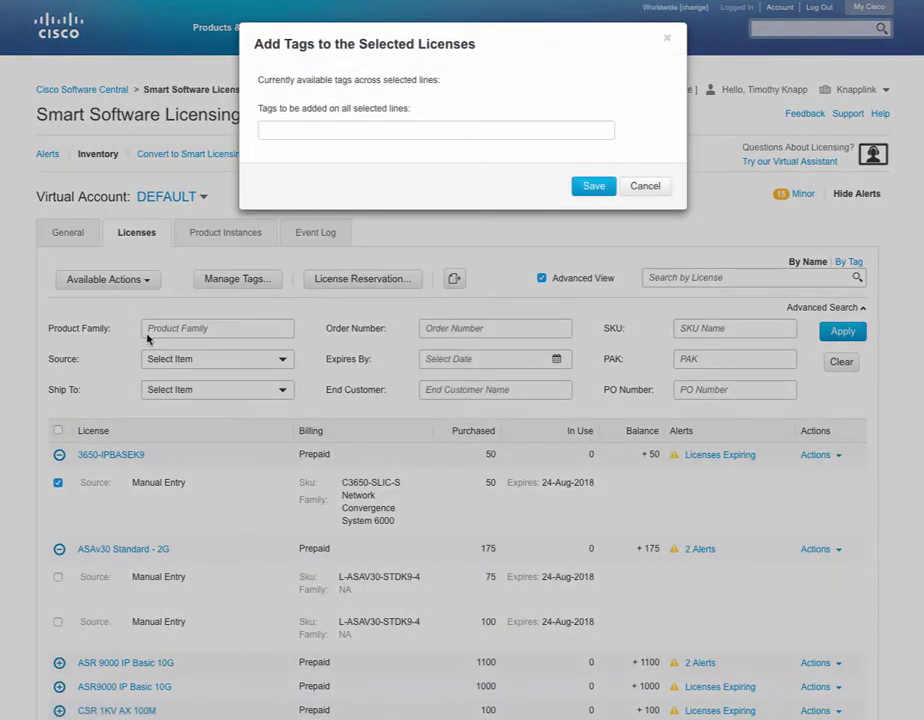
click(288, 127)
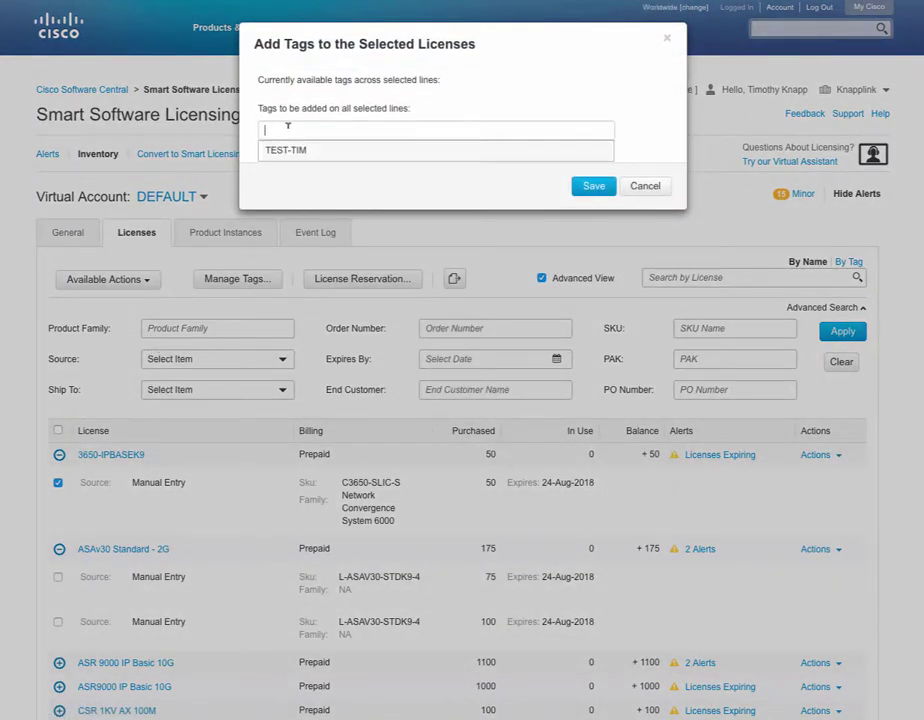
text(CU)
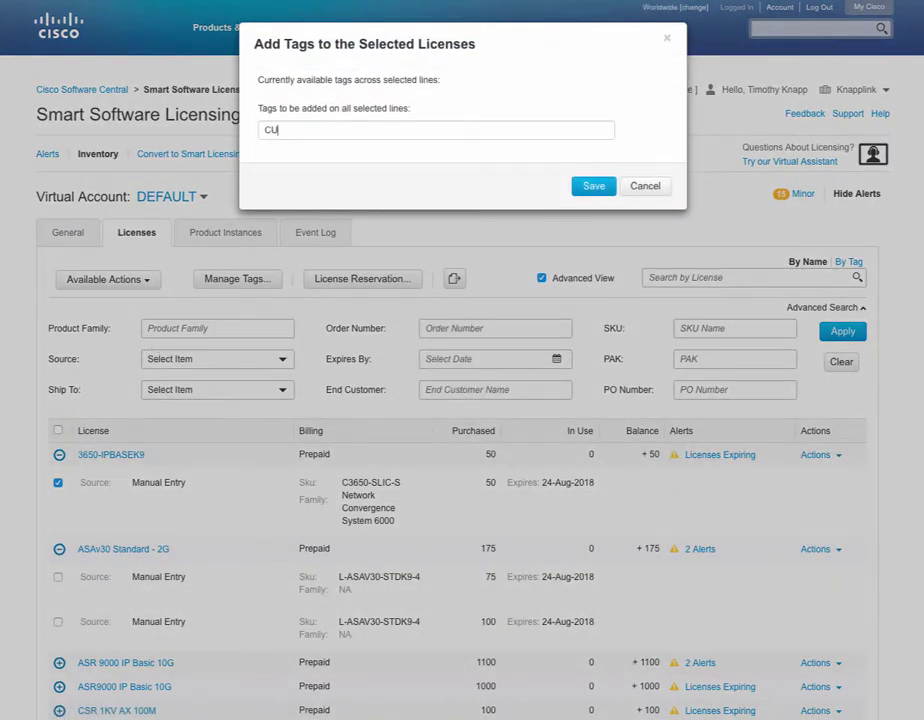
text(STOMER 1)
click(586, 190)
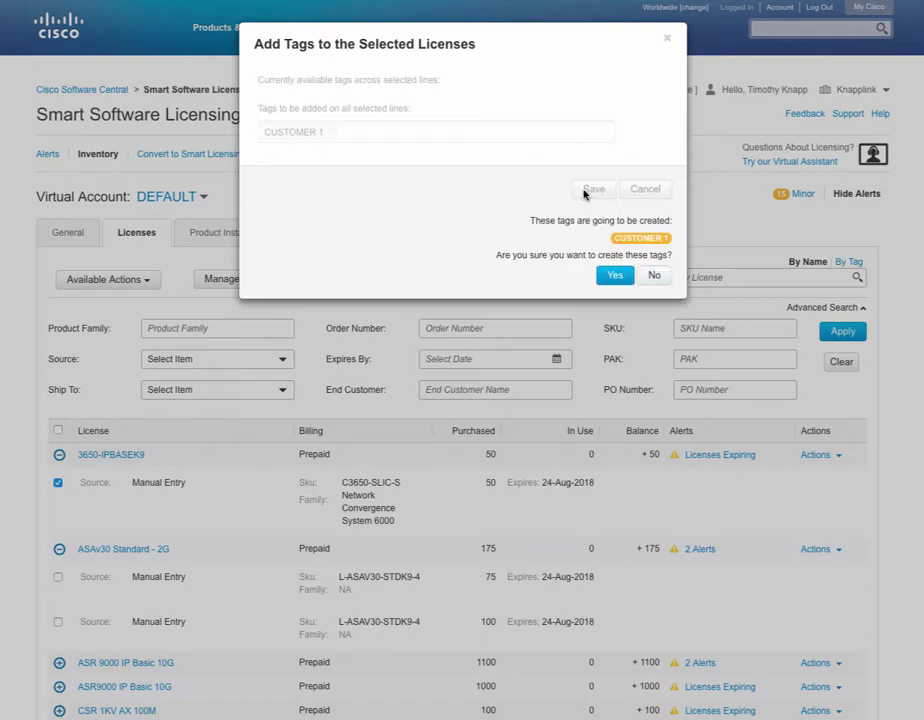
click(612, 275)
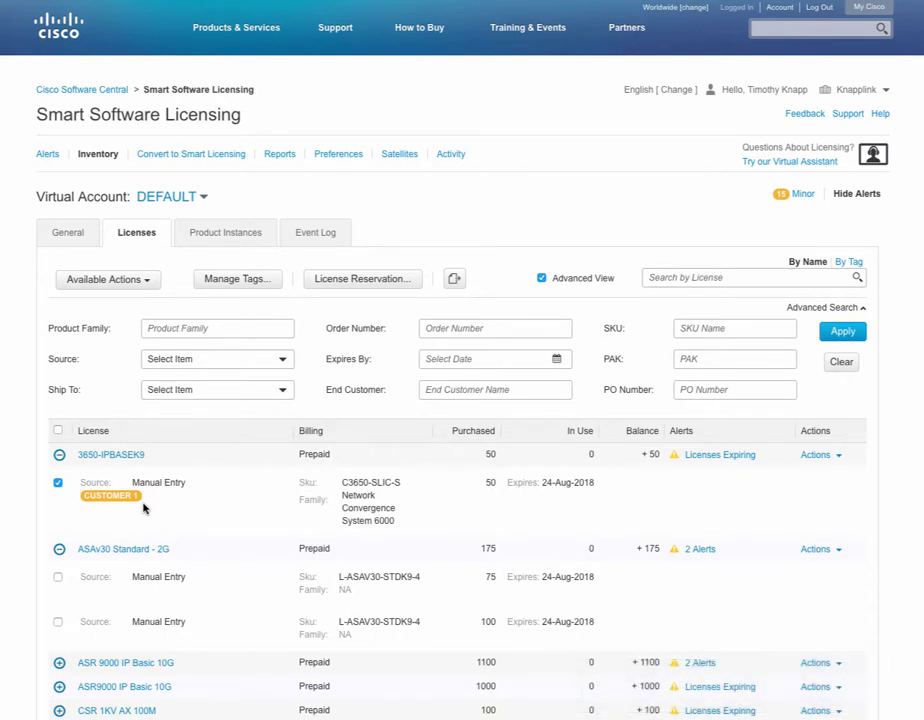
click(57, 577)
- Add a new CUSTOMER 2 tag to the selected 3650-IPBASEK9 and 75-unit ASAv30 lines
click(122, 284)
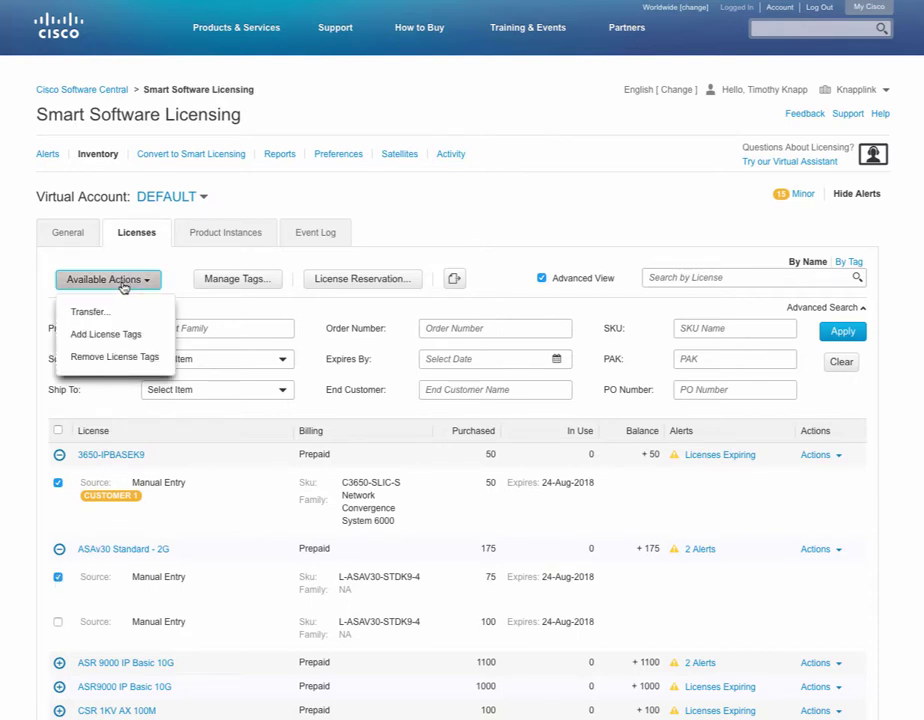
click(121, 334)
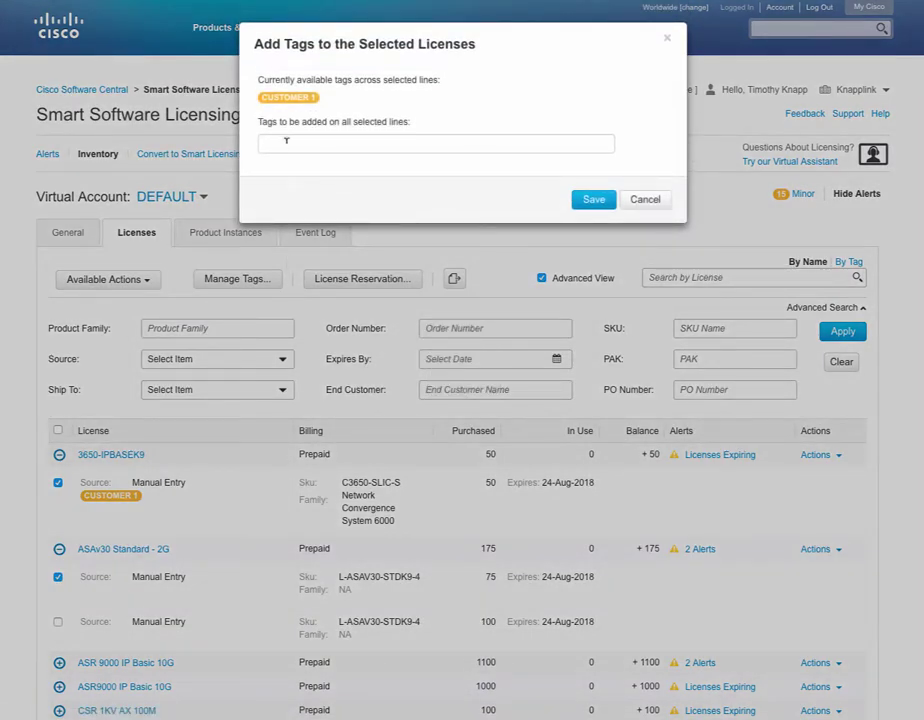
click(286, 142)
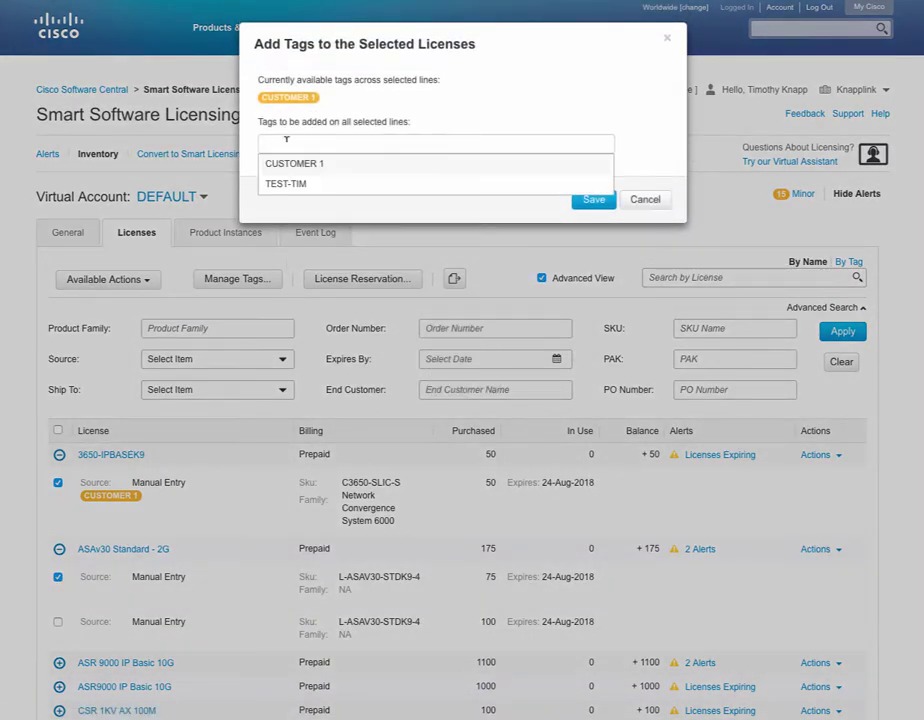
text(CUSTOMER 2)
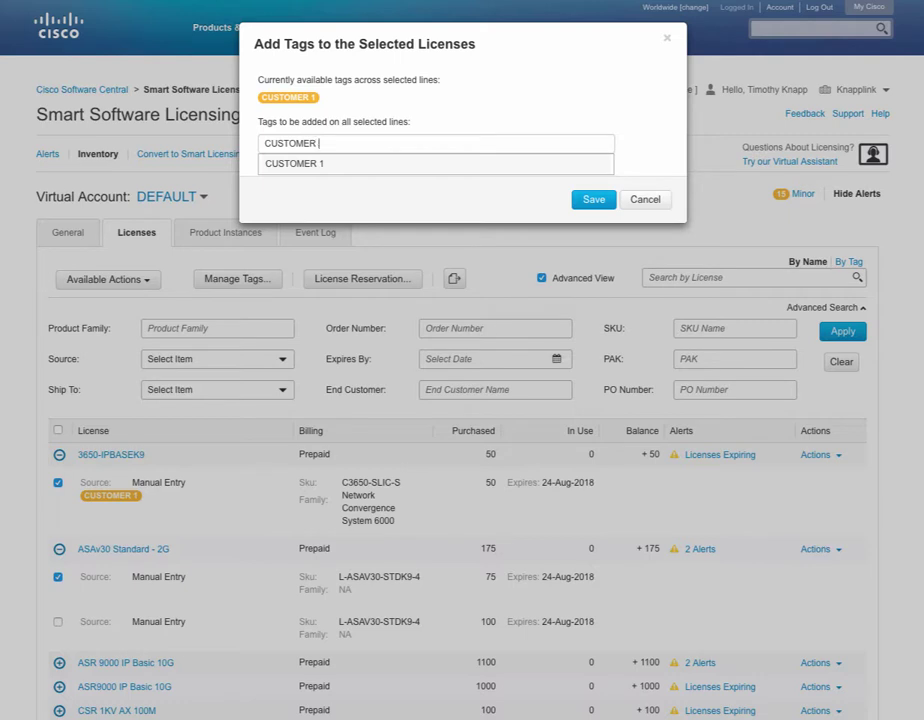
click(594, 200)
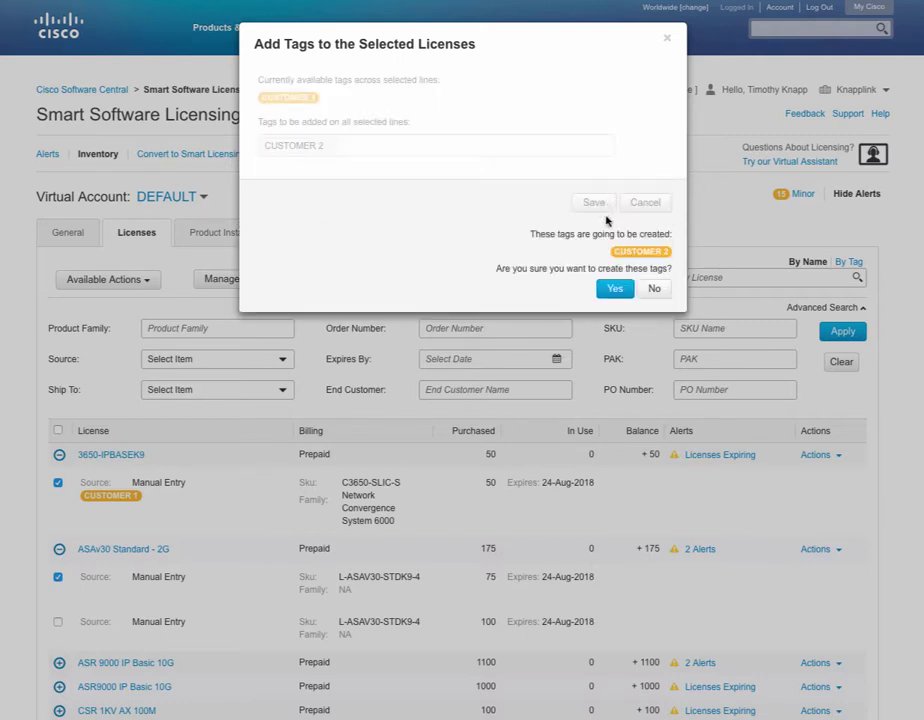
click(615, 290)
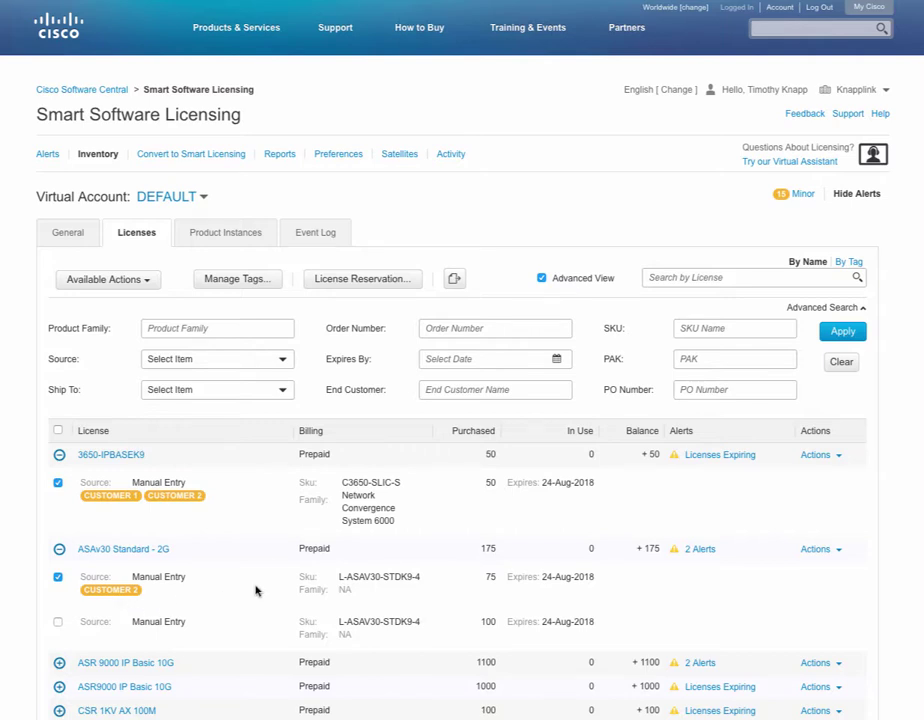
- Search licenses by tag, filter on CUSTOMER 1, and expand 3650-IPBASEK9
click(673, 278)
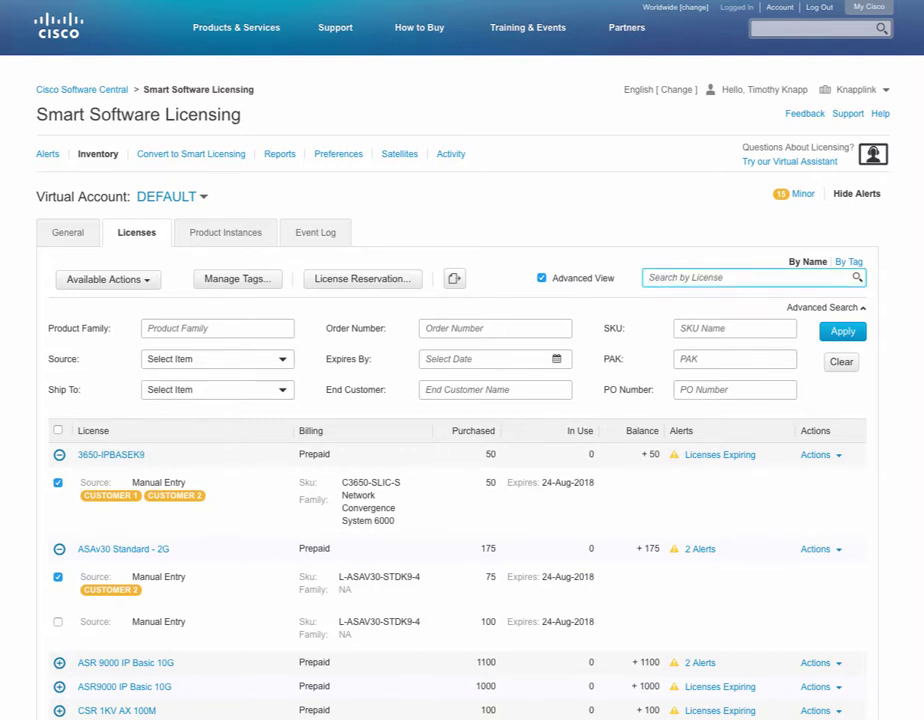
text(CUSTOMER 1)
click(847, 263)
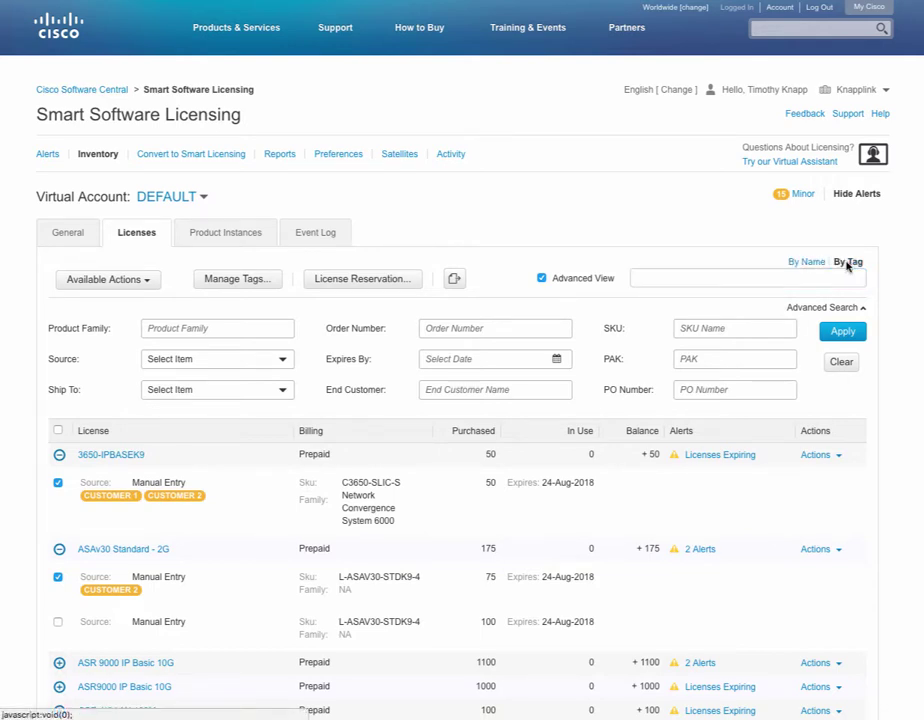
click(700, 278)
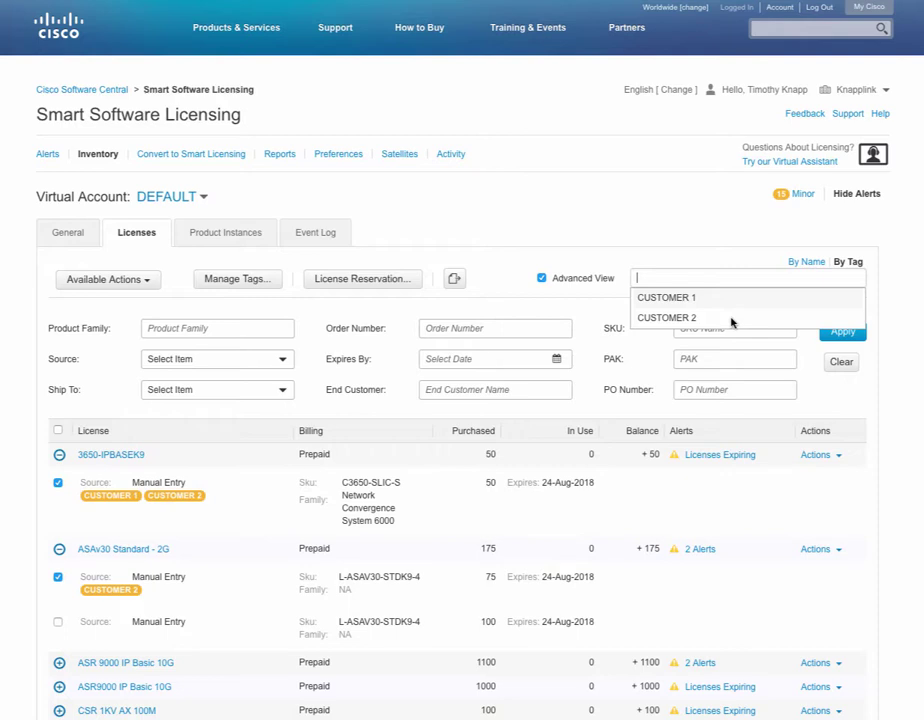
click(670, 299)
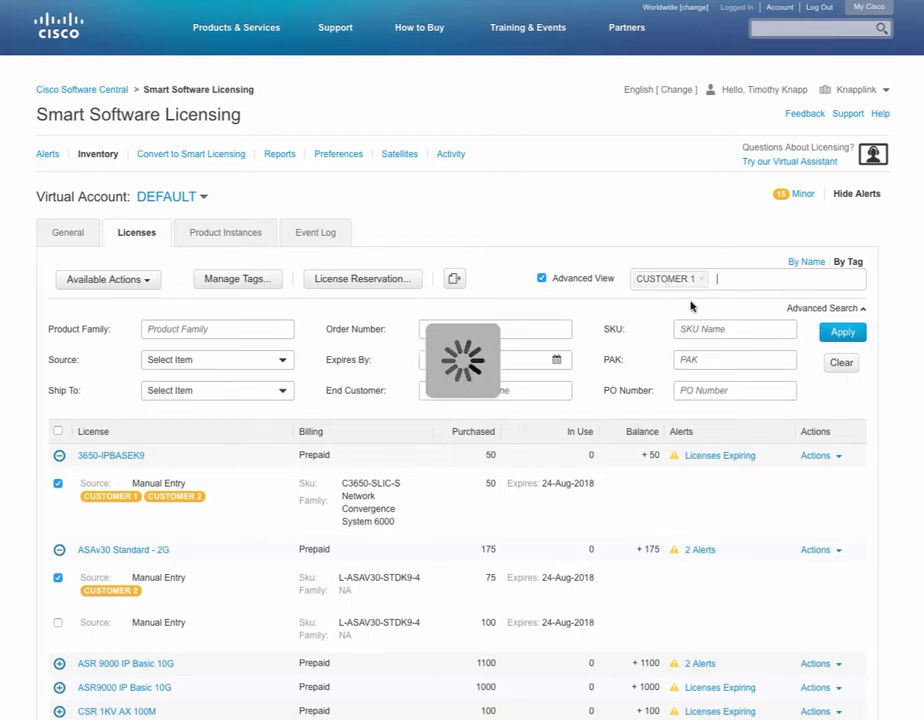
click(59, 457)
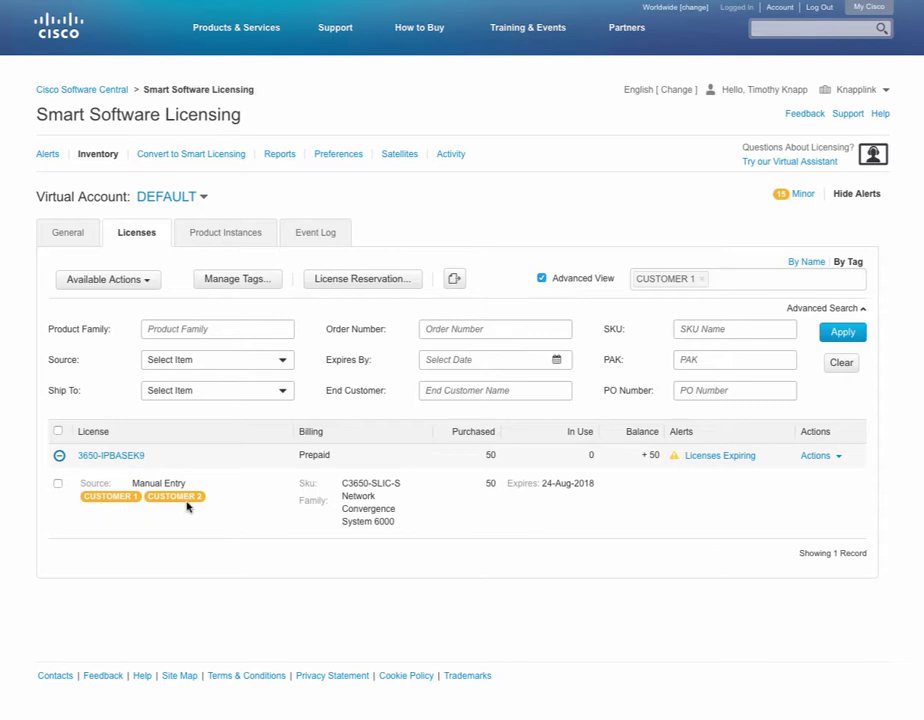
- Add CUSTOMER 2 to the tag filter and expand both 3650-IPBASEK9 and ASAv30 Standard - 2G
click(723, 278)
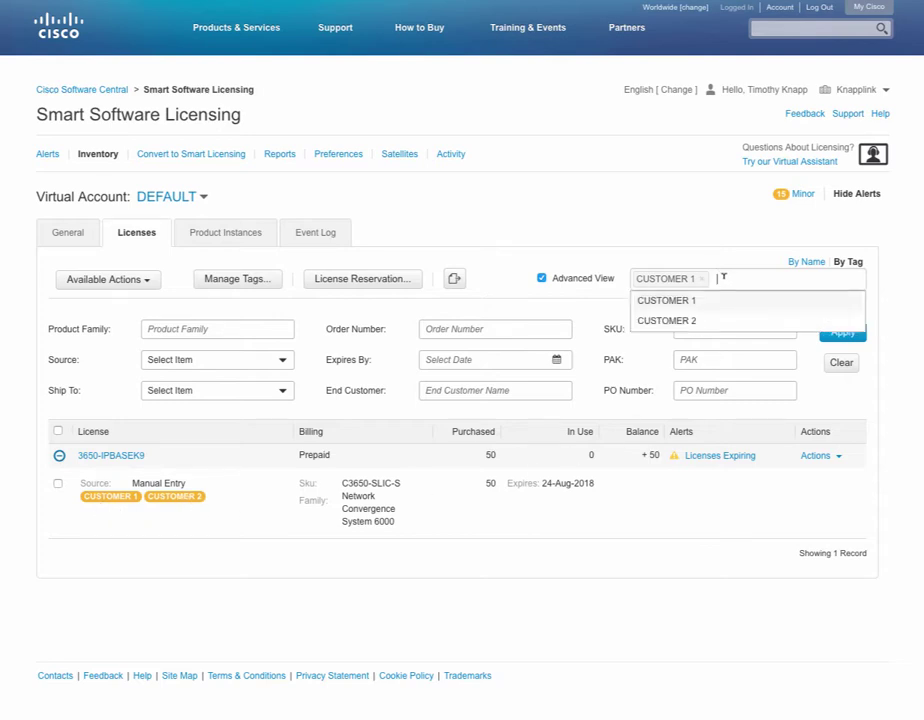
click(667, 321)
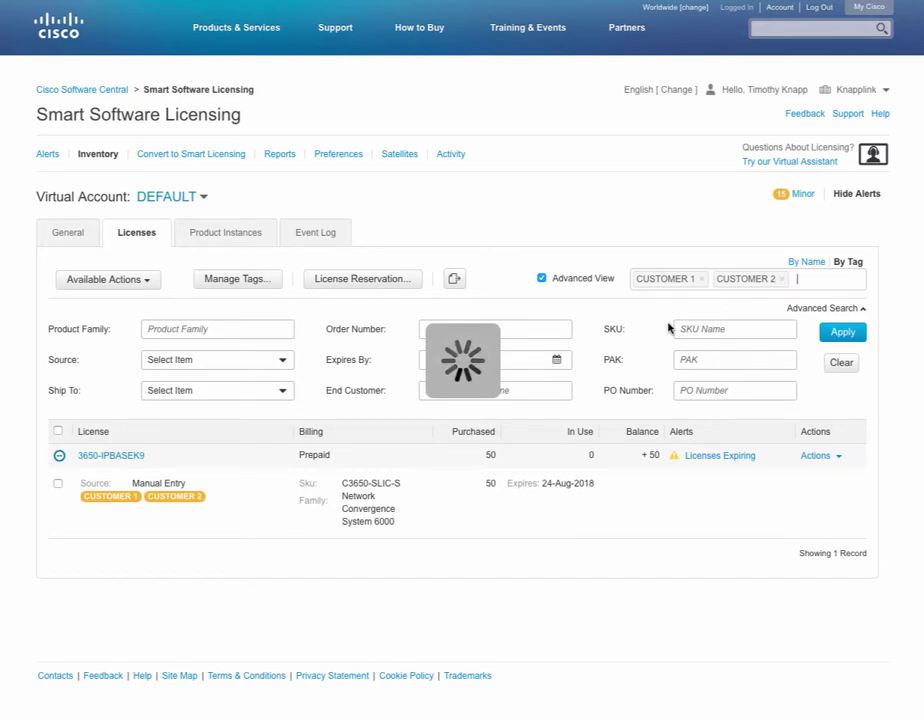
click(59, 456)
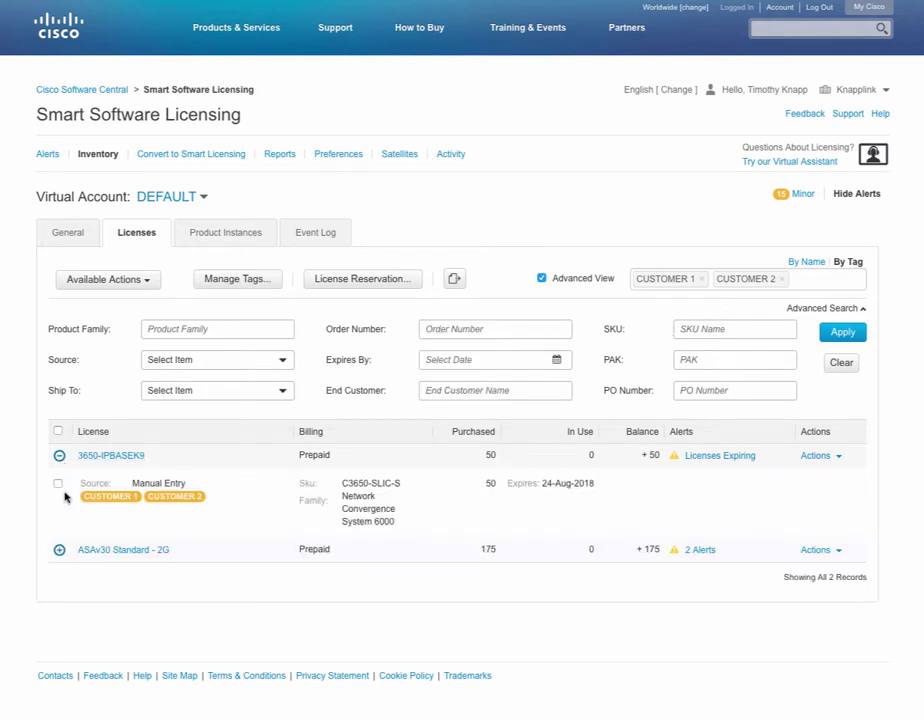
click(59, 551)
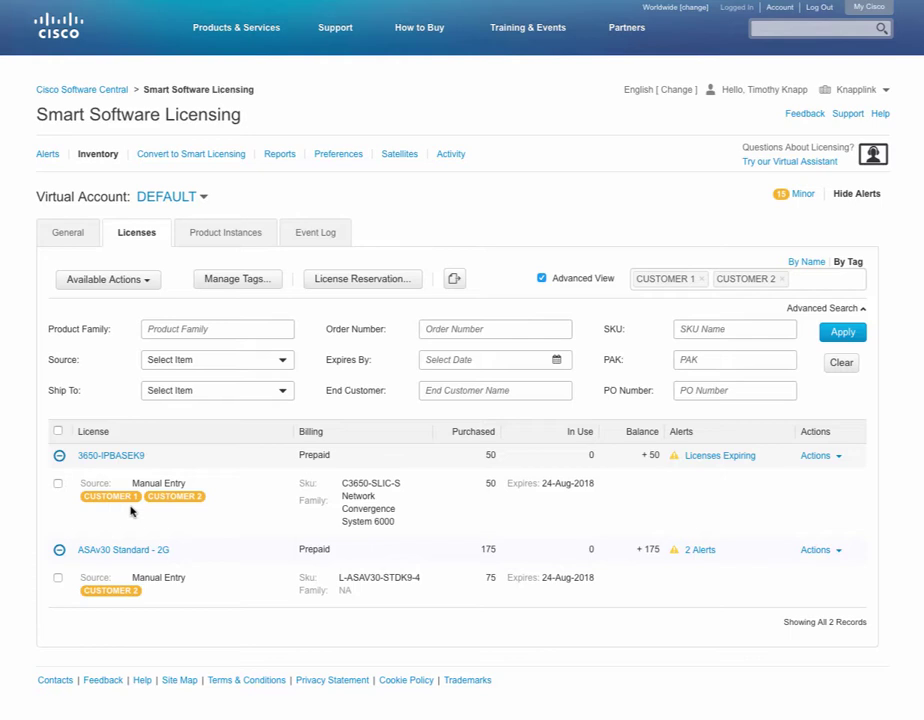
click(212, 326)
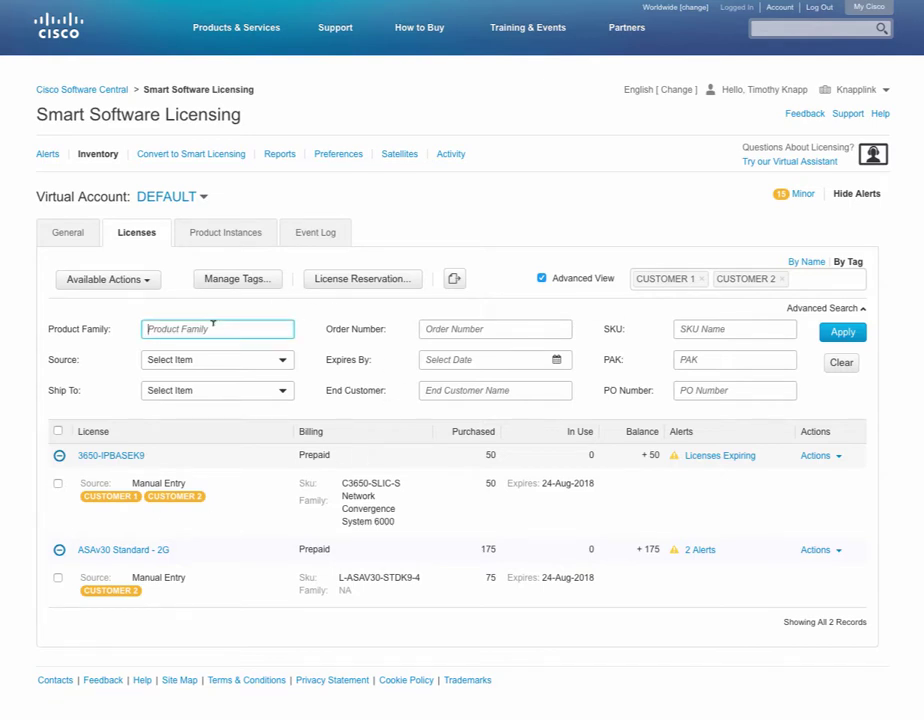
- Apply a Network Convergence product family filter and expand the remaining 3650-IPBASEK9 row
text(Network Convergence)
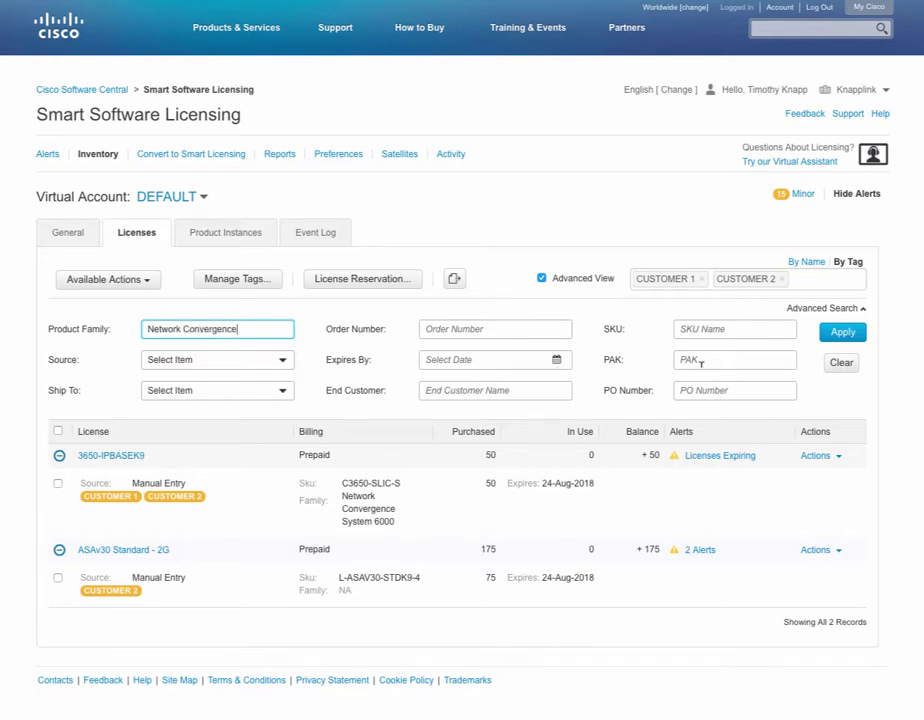
click(836, 332)
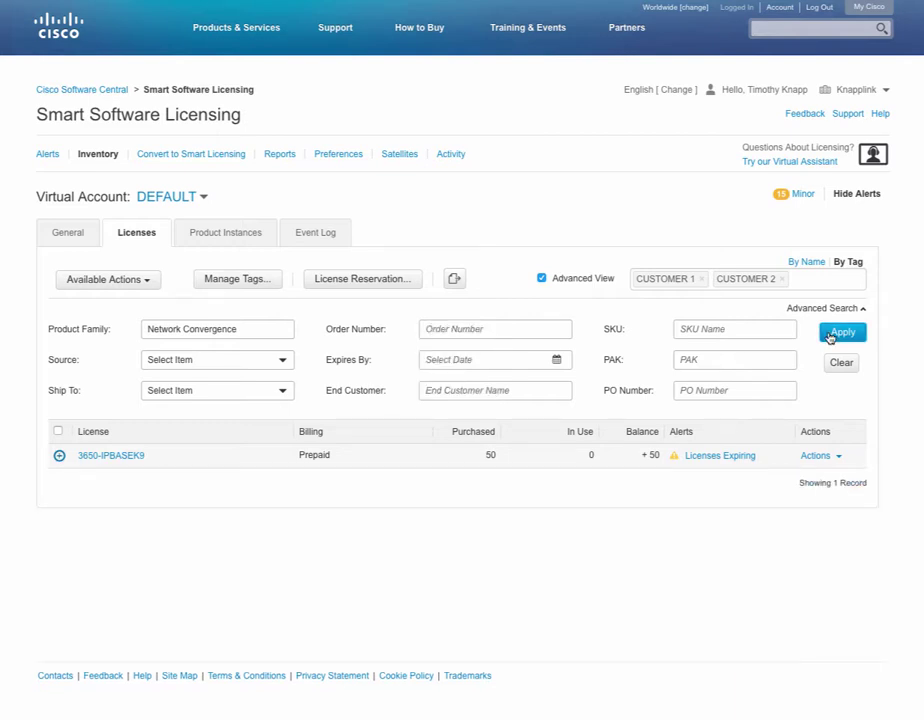
click(59, 457)
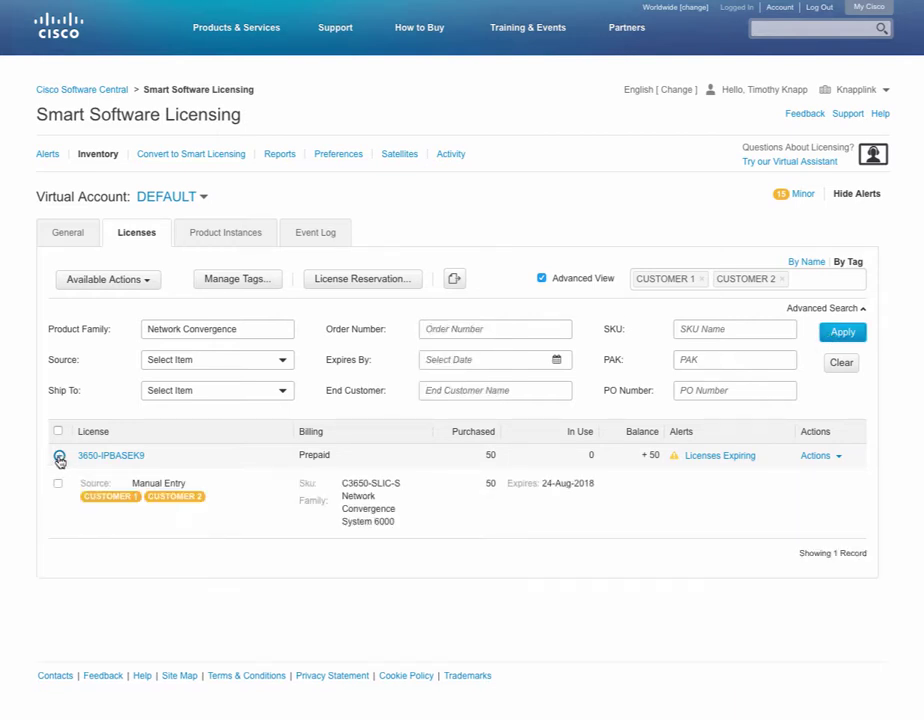
drag(343, 497, 393, 530)
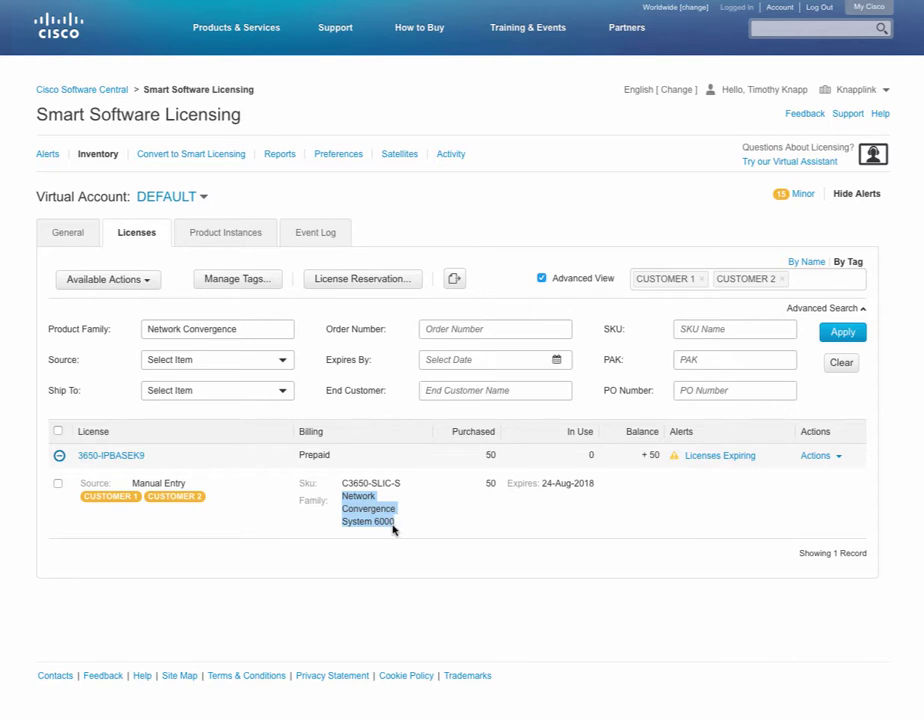
- Delete the CUSTOMER 1 tag in Manage Tags, leaving CUSTOMER 2 and TEST-TIM
click(265, 289)
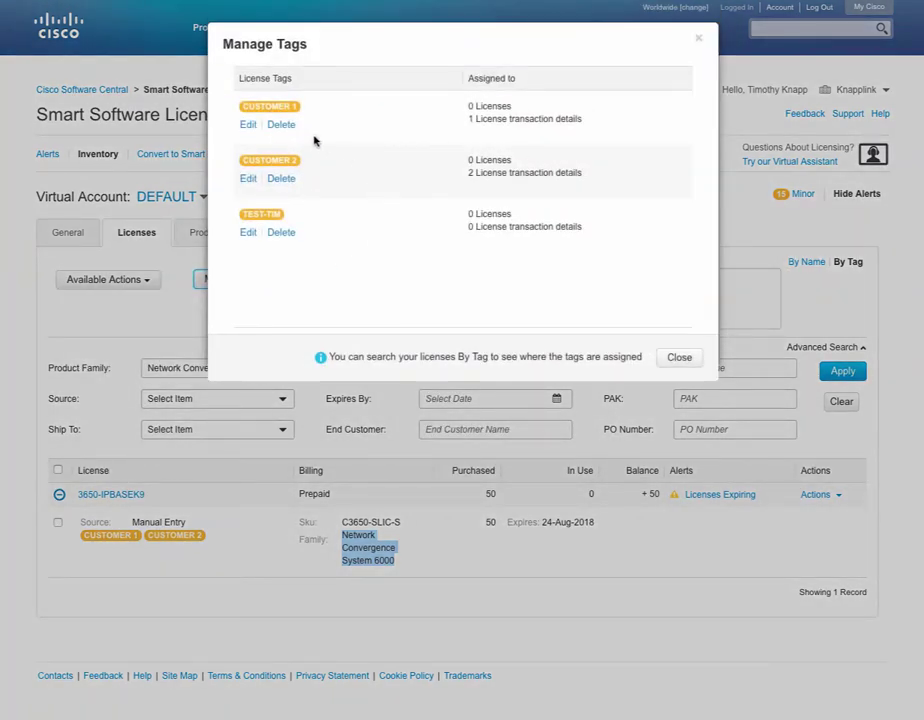
click(282, 127)
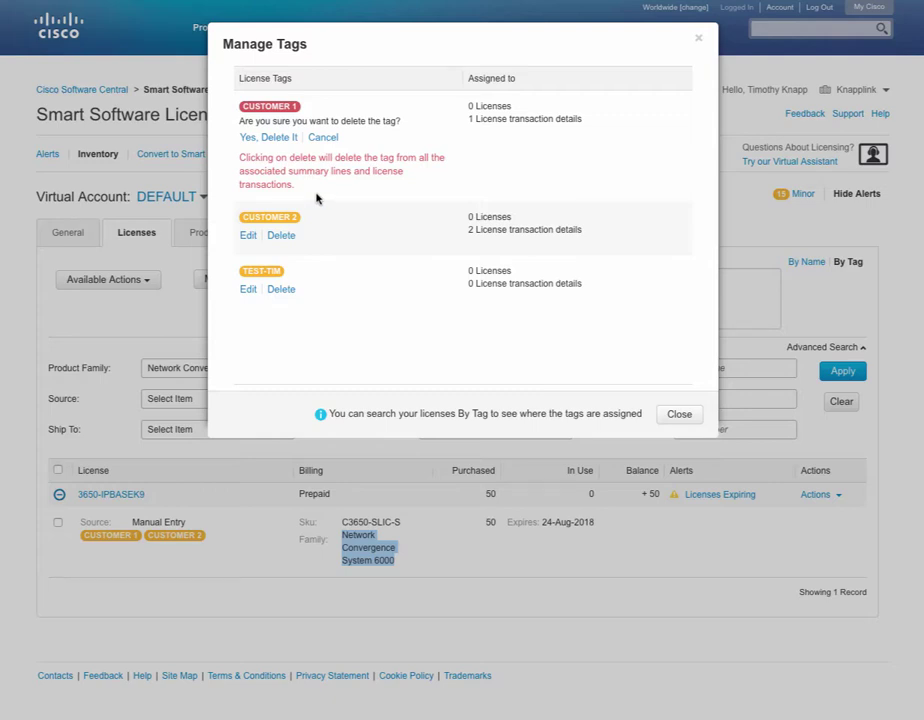
click(272, 138)
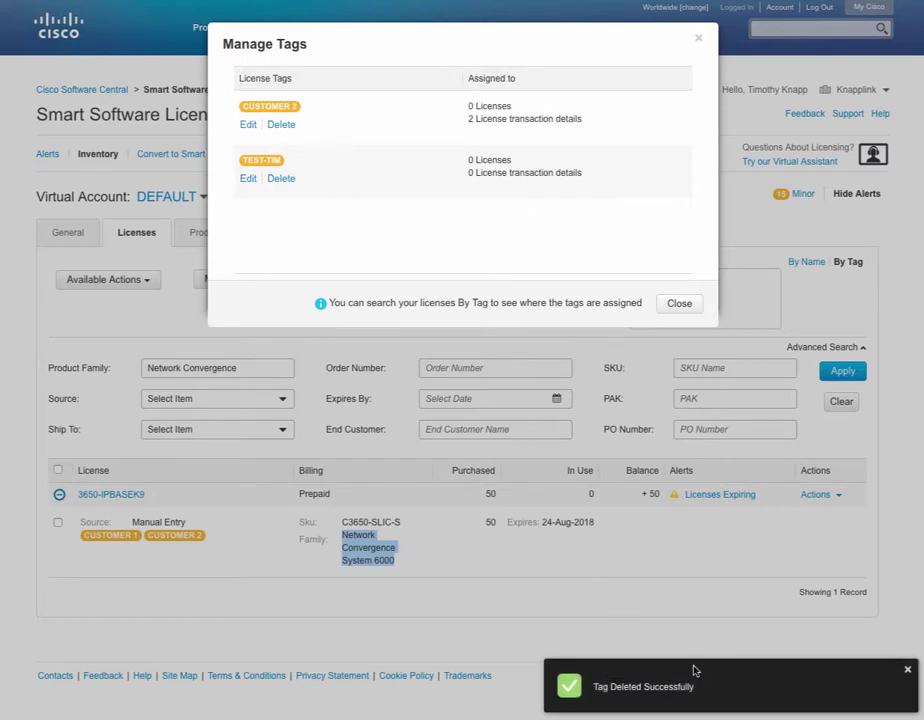
click(672, 306)
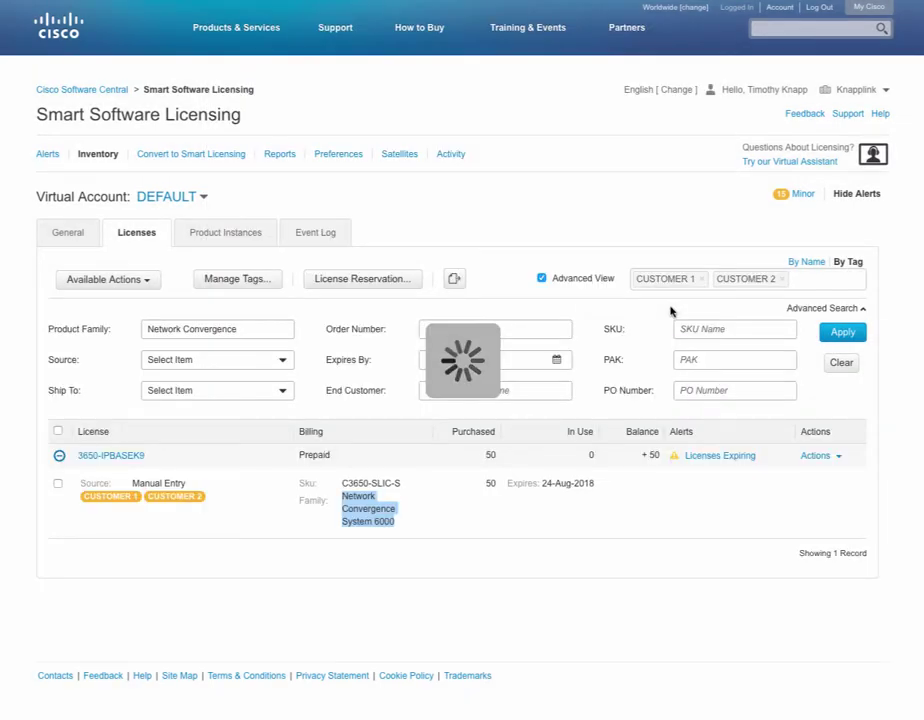
- Confirm 3650-IPBASEK9 shows only CUSTOMER 2, then return to Cisco Software Central
click(60, 456)
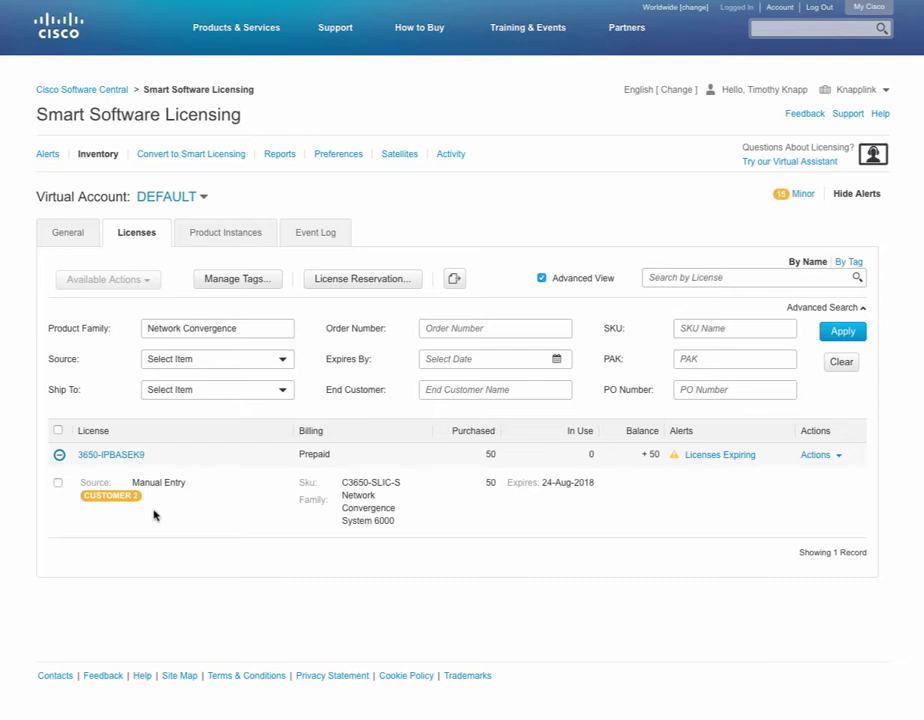
click(110, 95)
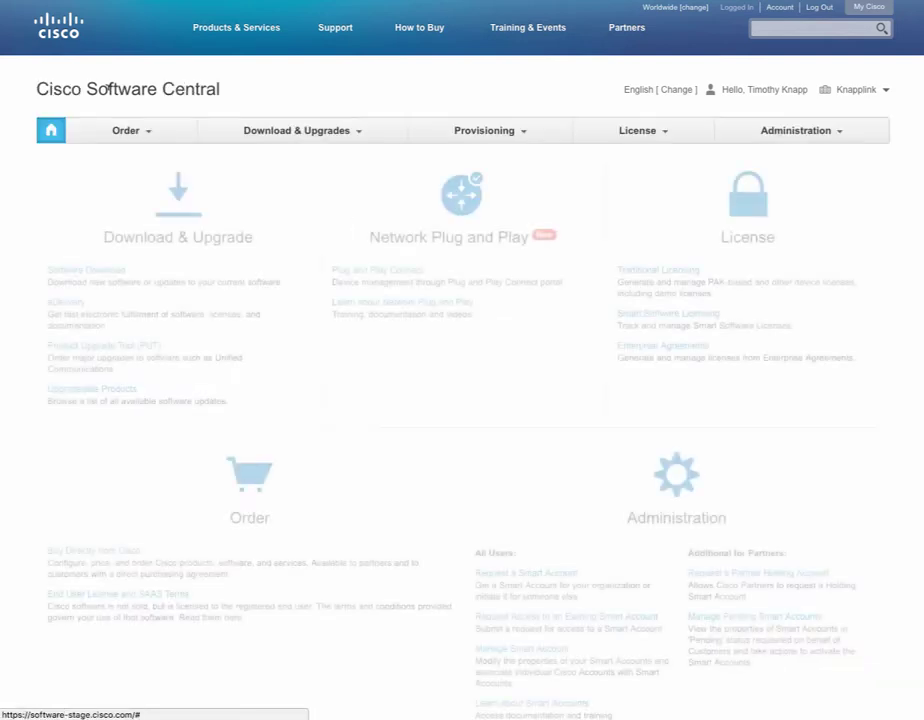